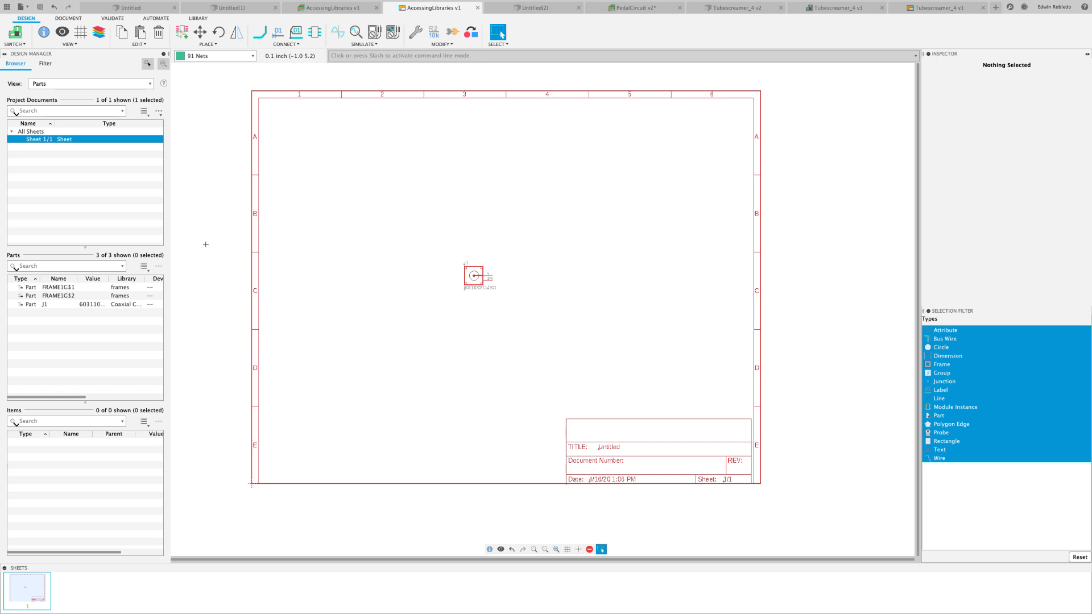
Step: Open the Library Manager from the Add Part dialog and review the libraries in the design and those in use
click(182, 32)
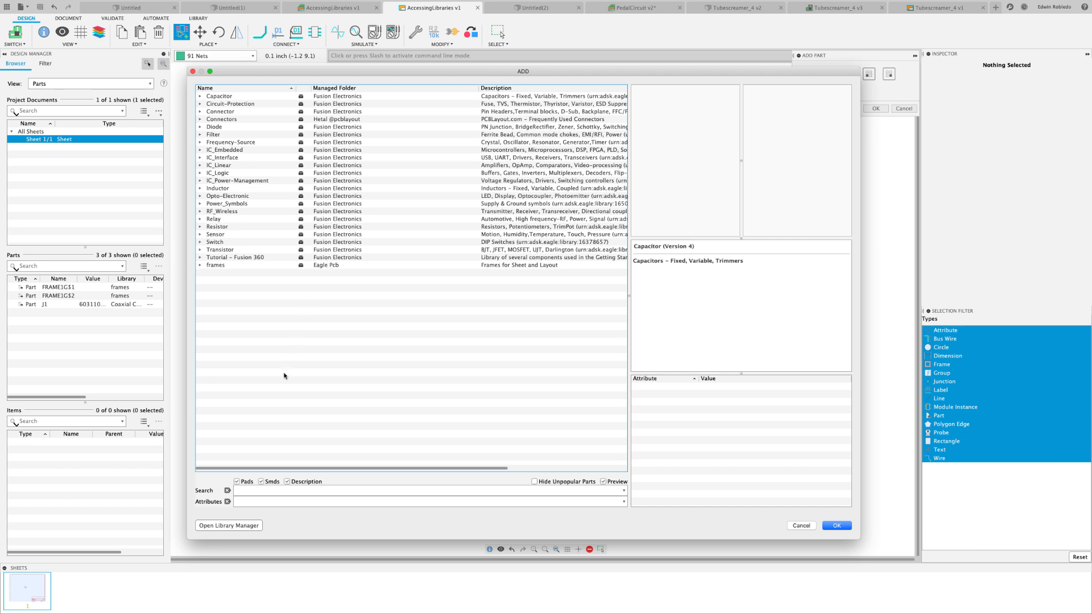
click(236, 527)
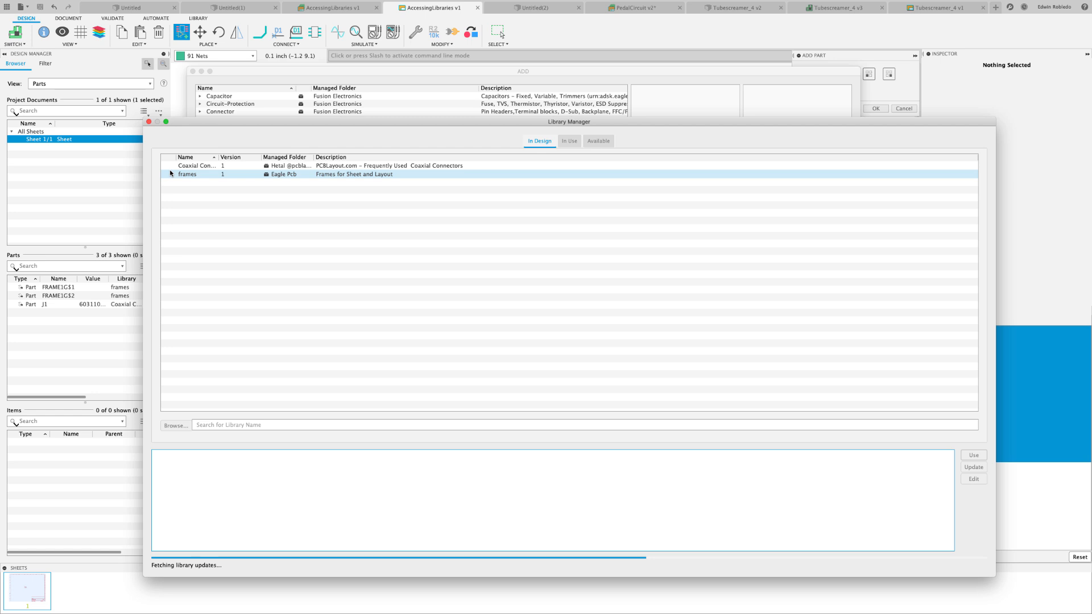
click(169, 169)
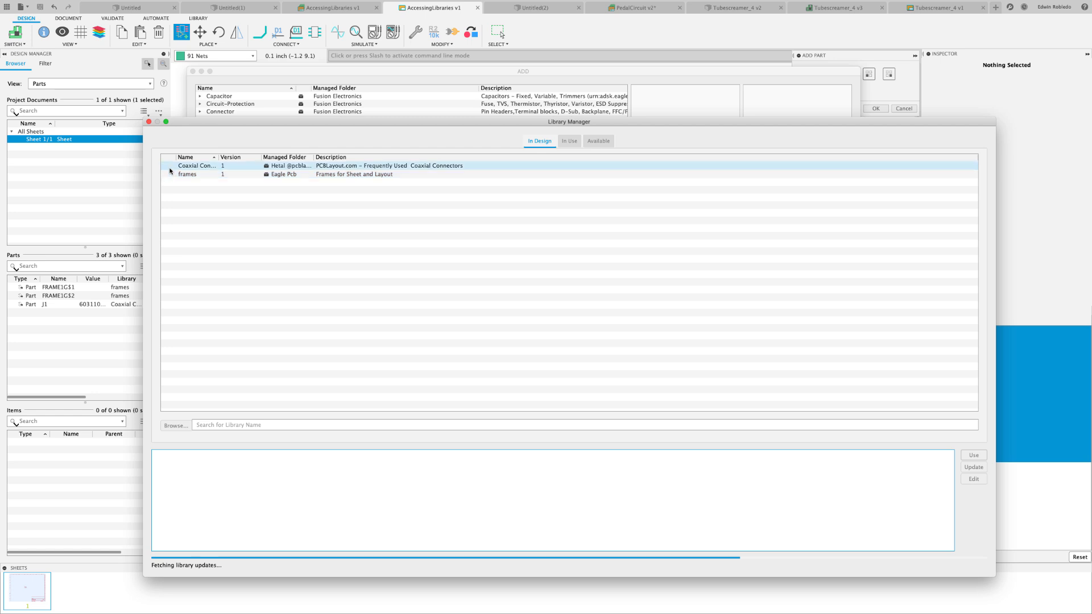
click(183, 174)
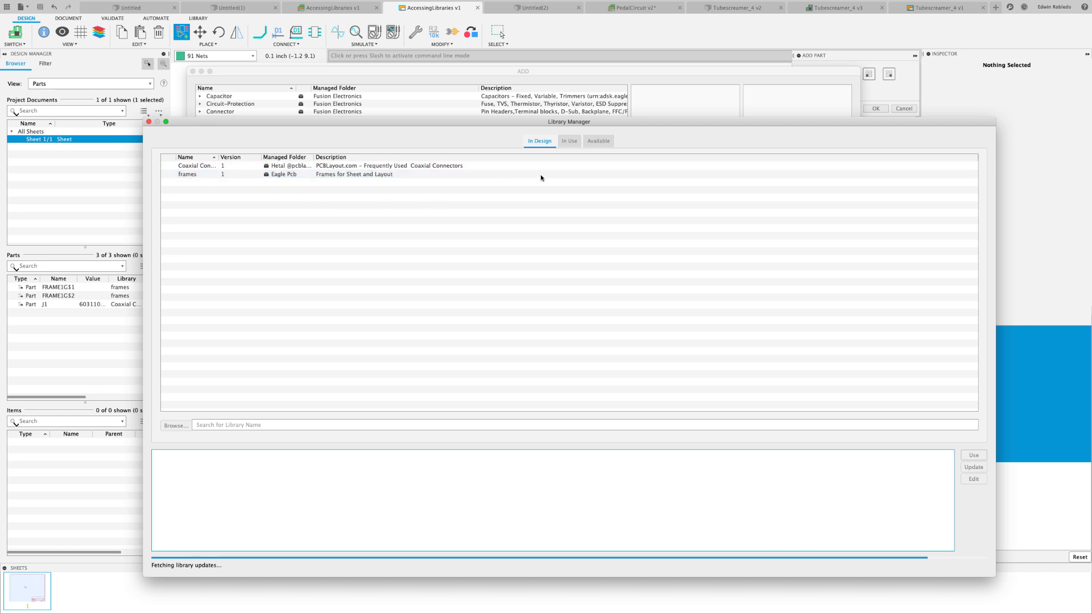
click(570, 141)
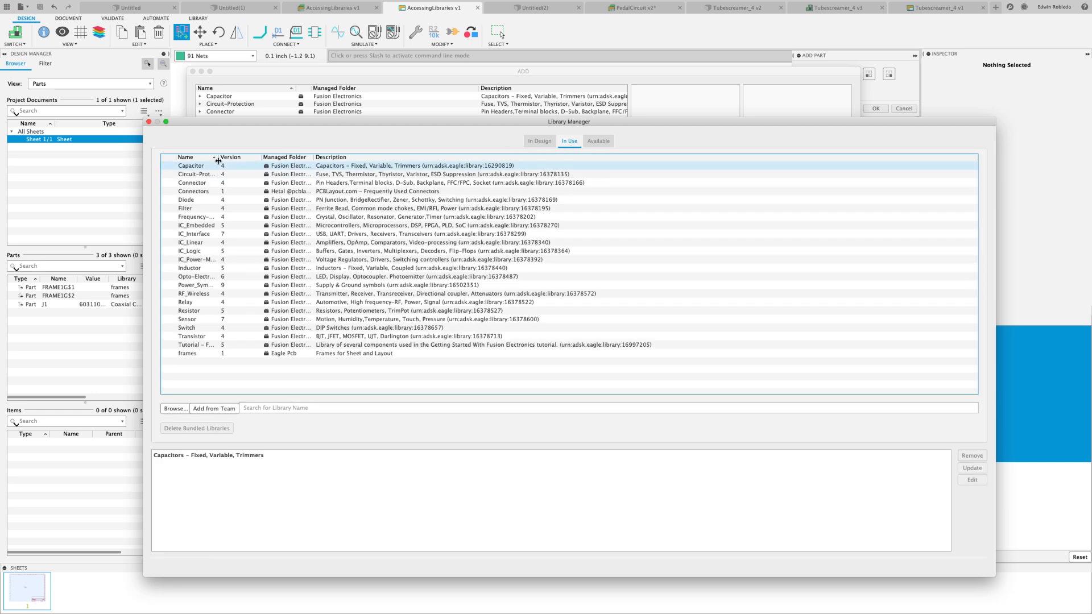
drag(219, 157, 256, 163)
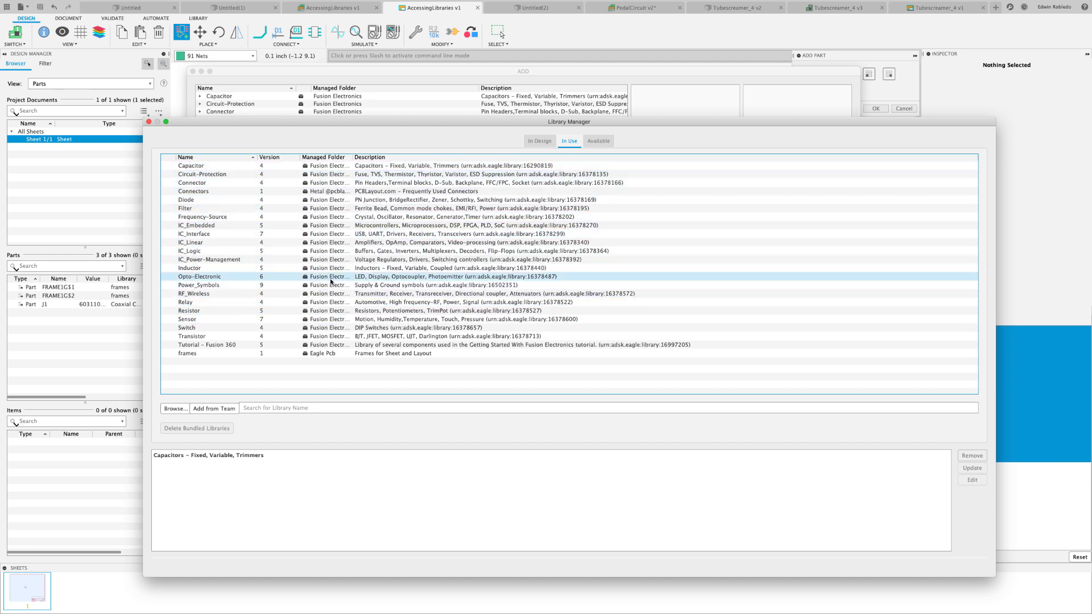
Step: Review the available libraries restricted to local ones with the Name column widened, and remove the local-only restriction
click(597, 143)
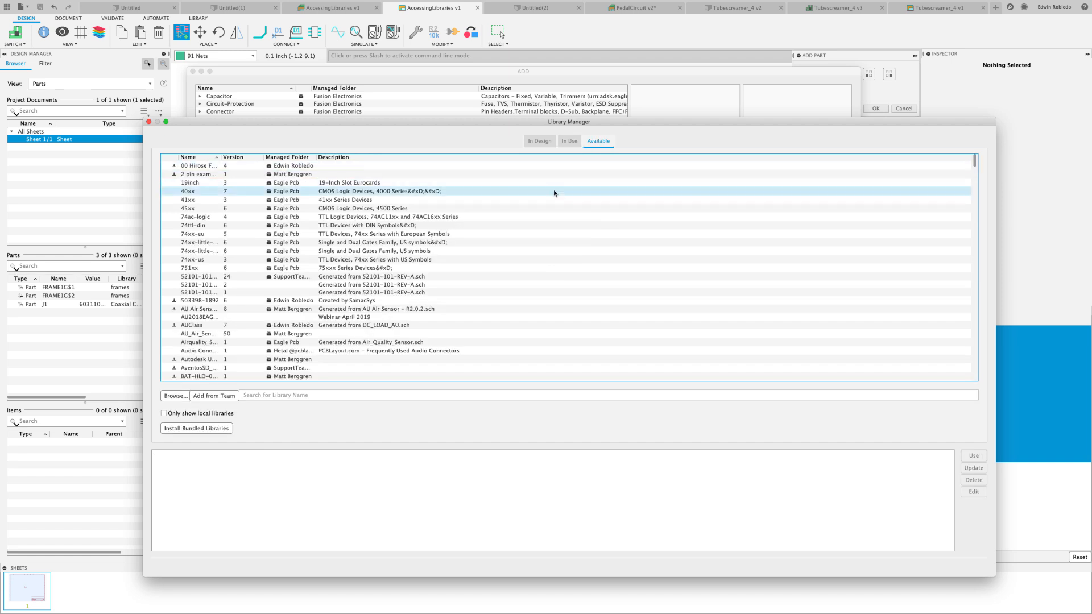
click(164, 413)
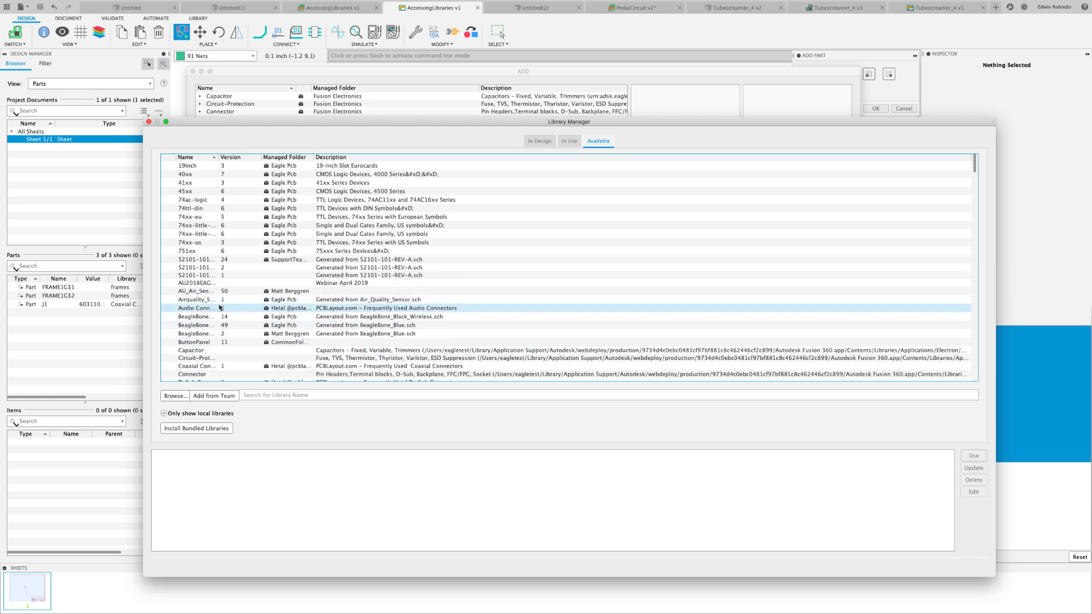
scroll(246, 294, down, 5)
scroll(245, 292, up, 5)
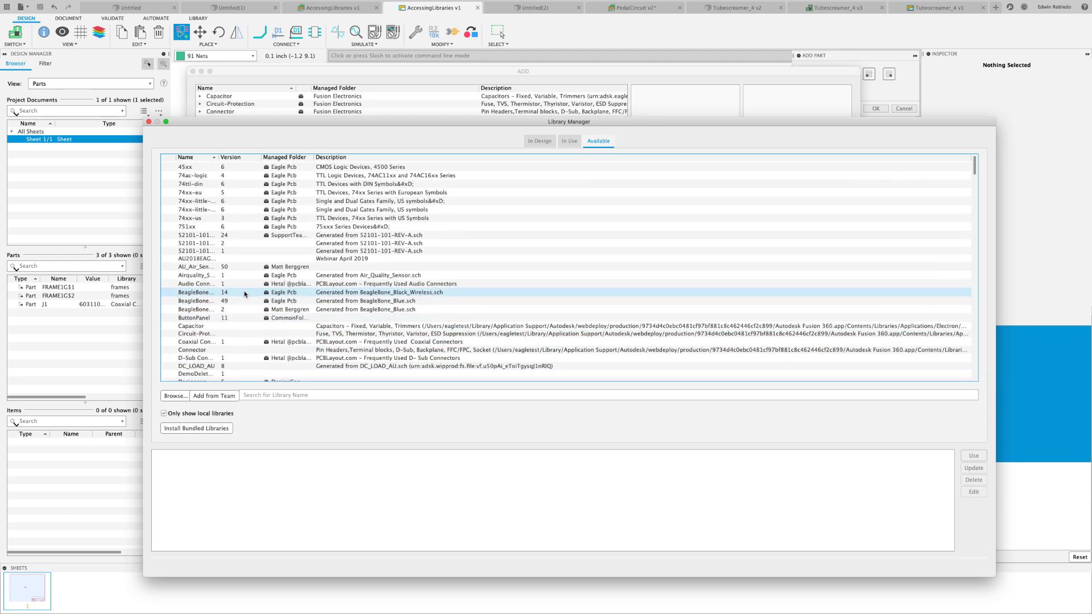
drag(220, 157, 283, 163)
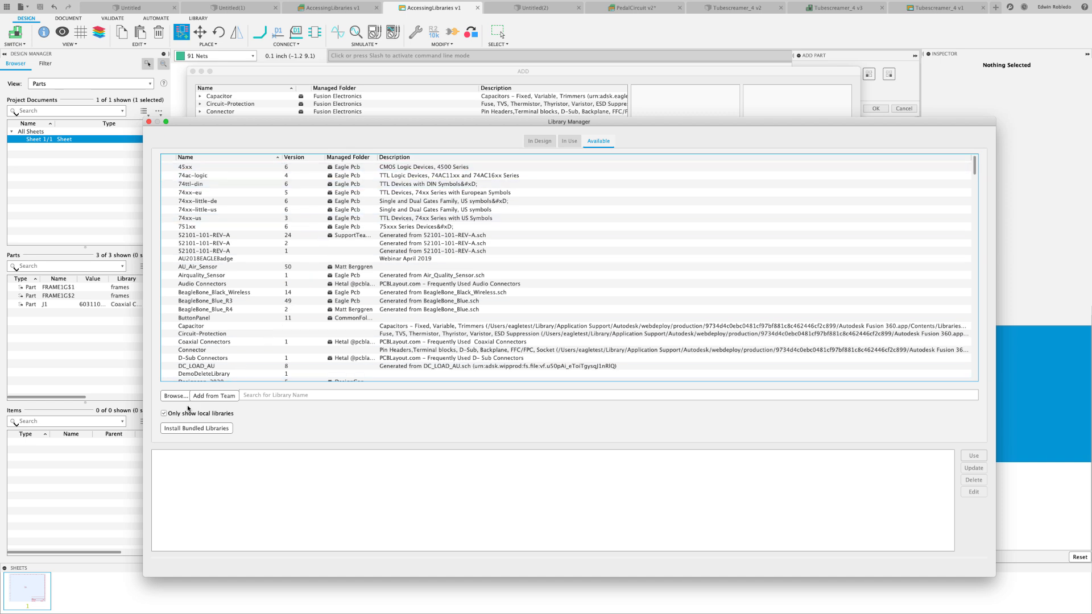
click(164, 414)
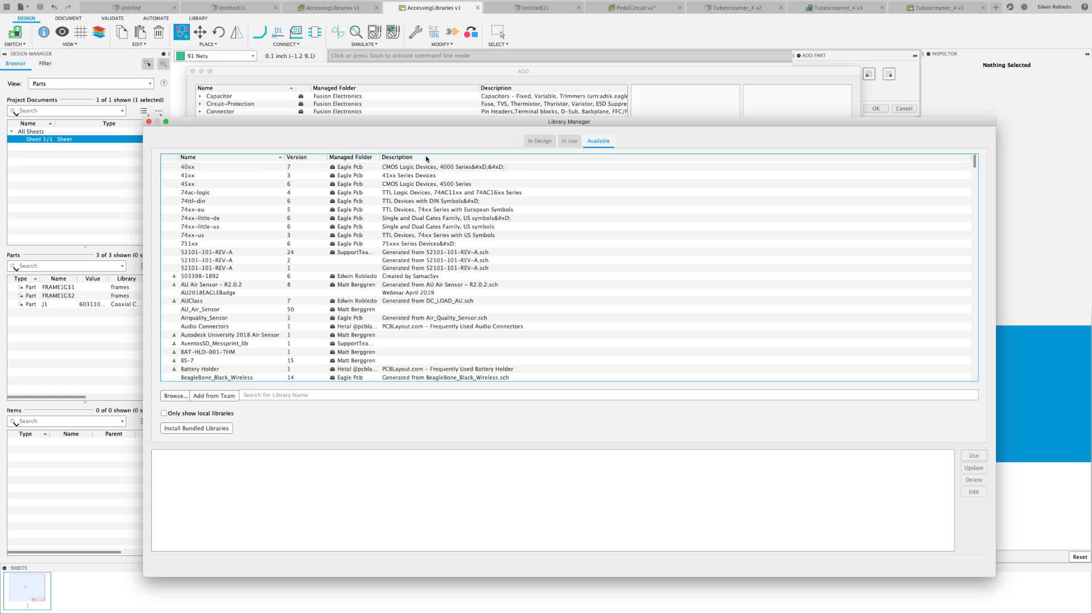
Step: Sort the available libraries by managed folder and examine which libraries each folder offers, widening the Managed Folder column to read the names
click(350, 158)
scroll(372, 306, down, 5)
scroll(372, 306, down, 10)
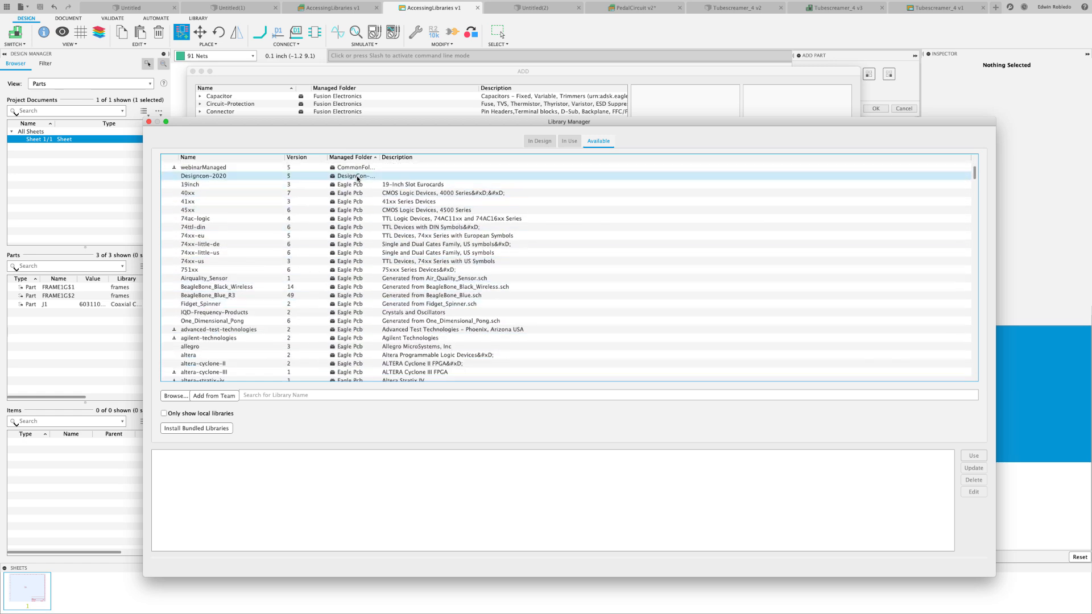
scroll(365, 316, down, 5)
scroll(367, 317, down, 15)
scroll(366, 317, down, 20)
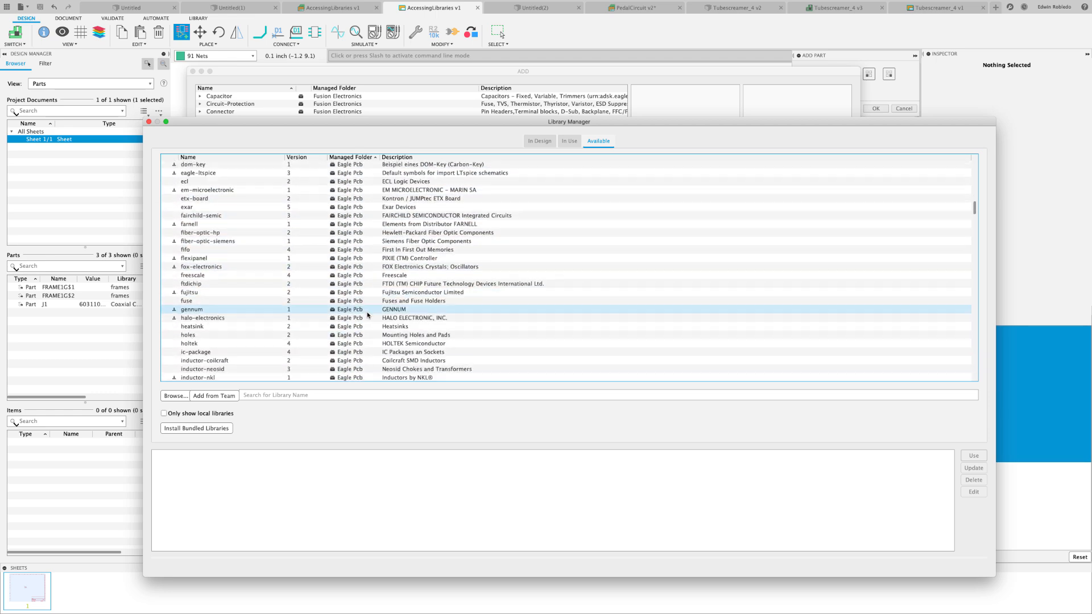
scroll(367, 315, down, 15)
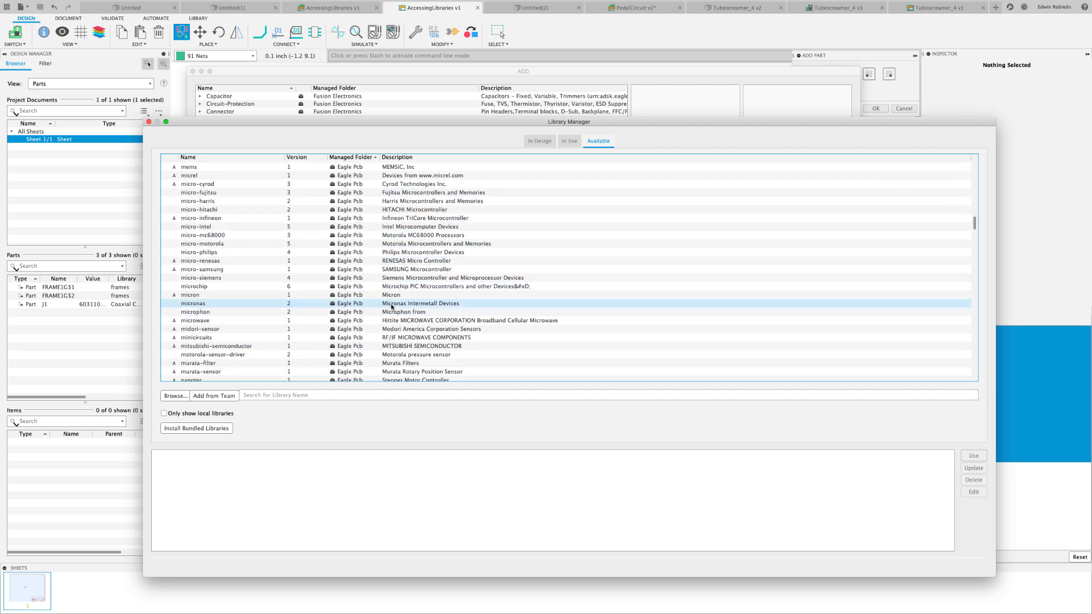
drag(972, 224, 972, 278)
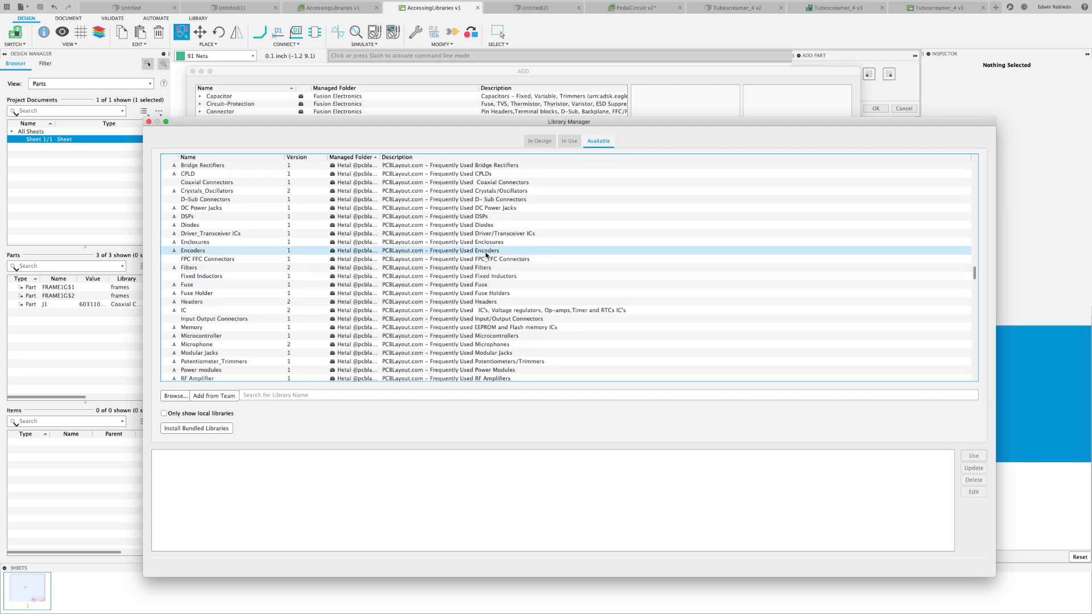
drag(380, 157, 452, 157)
scroll(400, 259, down, 10)
scroll(400, 260, up, 5)
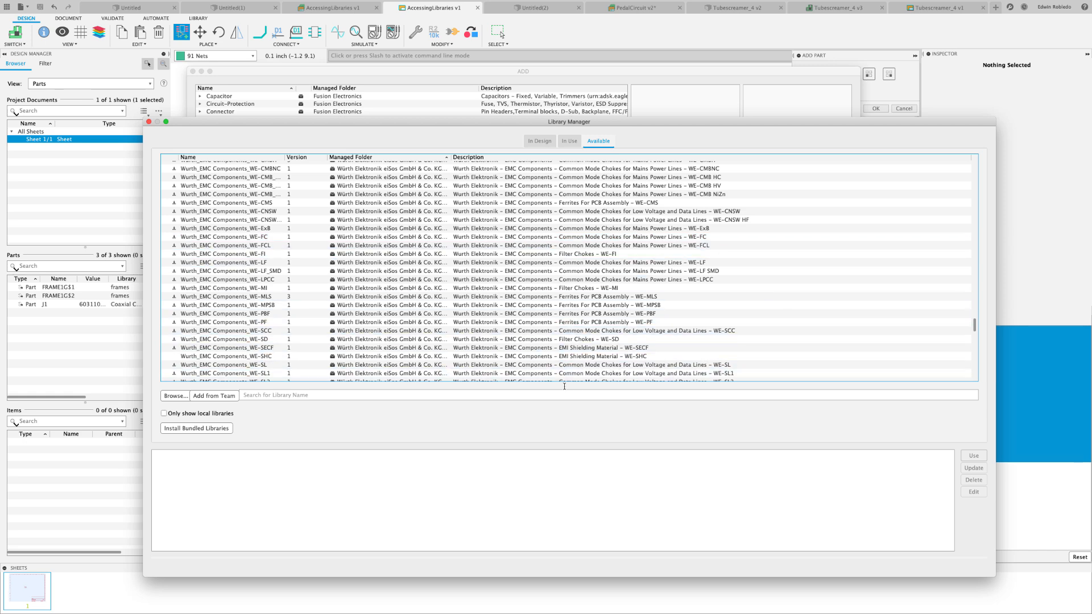
Step: Search the available libraries for "conne", put the D-Sub Connectors library in use, and close the Library Manager
click(539, 395)
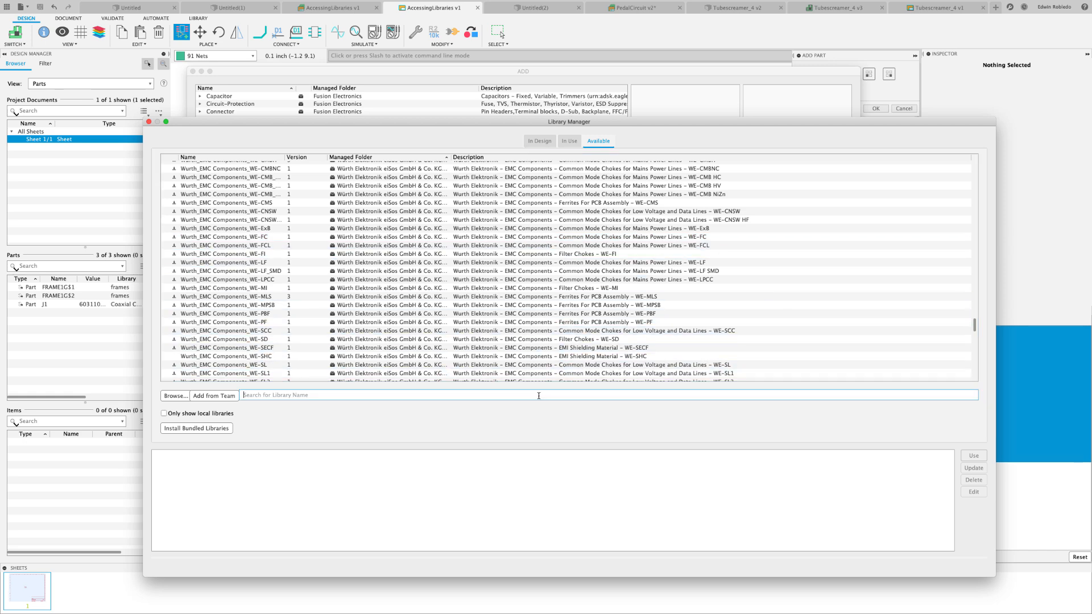
text(conne)
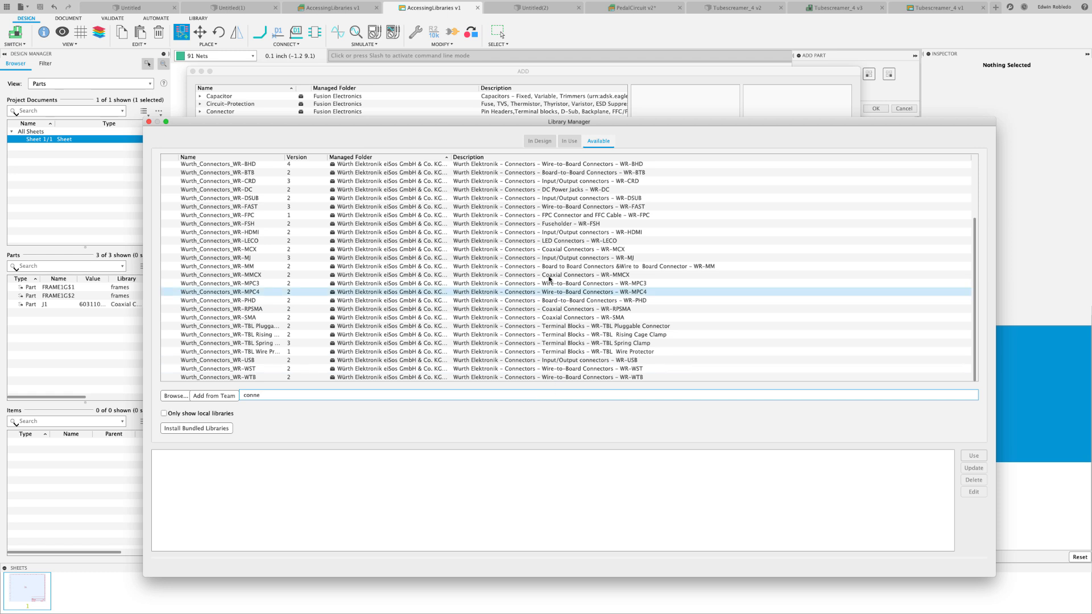
scroll(541, 226, up, 3)
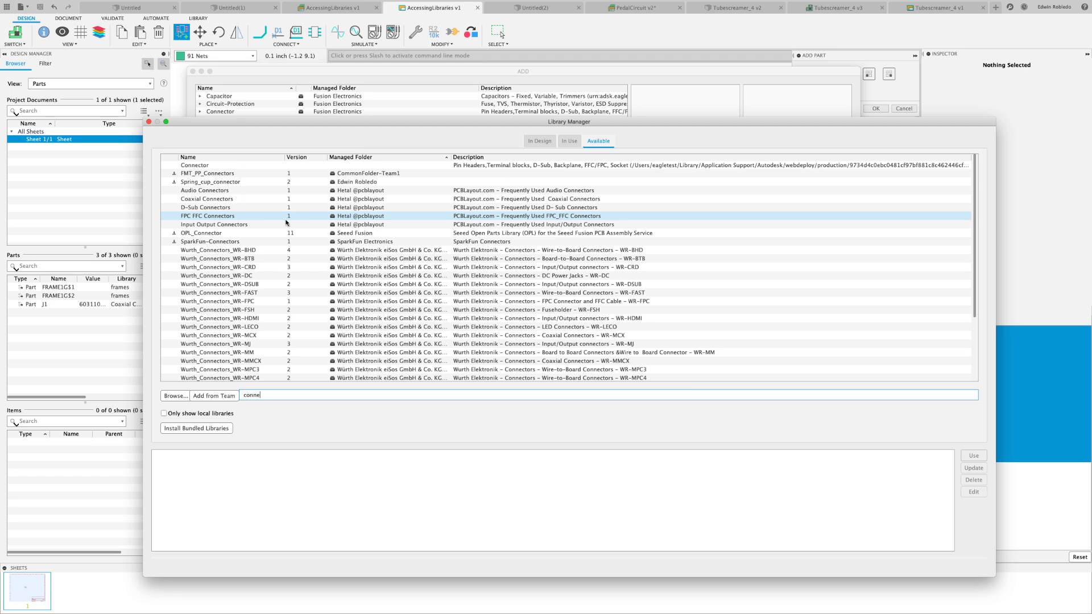
click(215, 210)
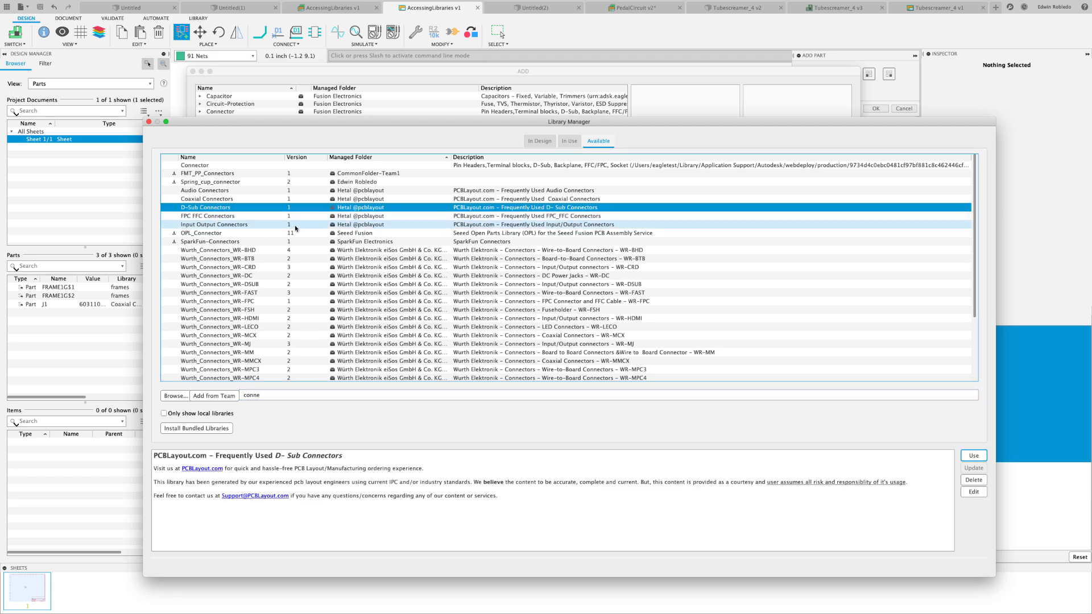
click(973, 458)
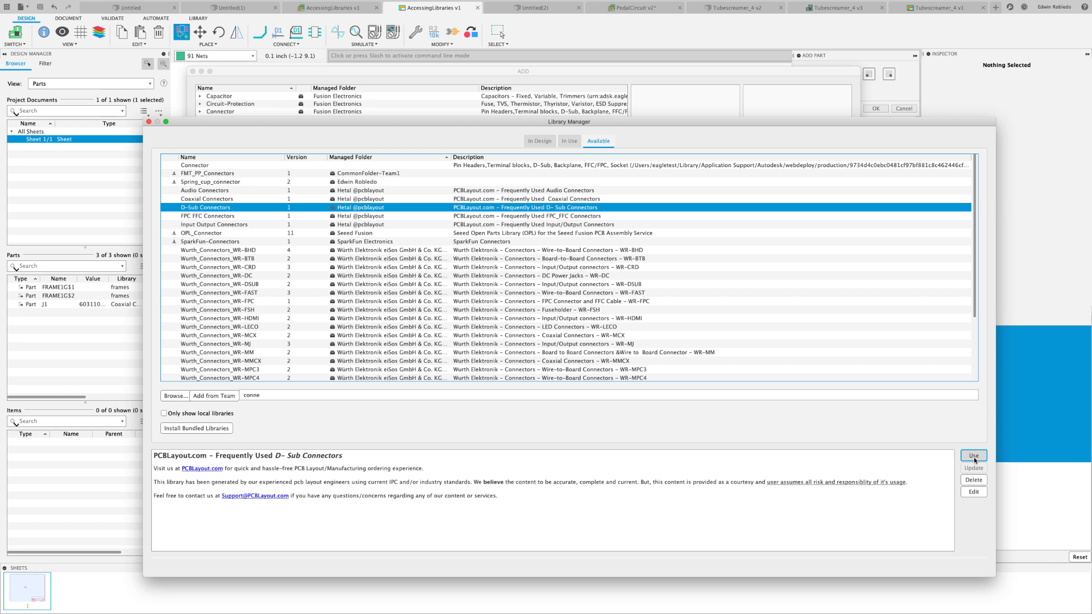
click(974, 456)
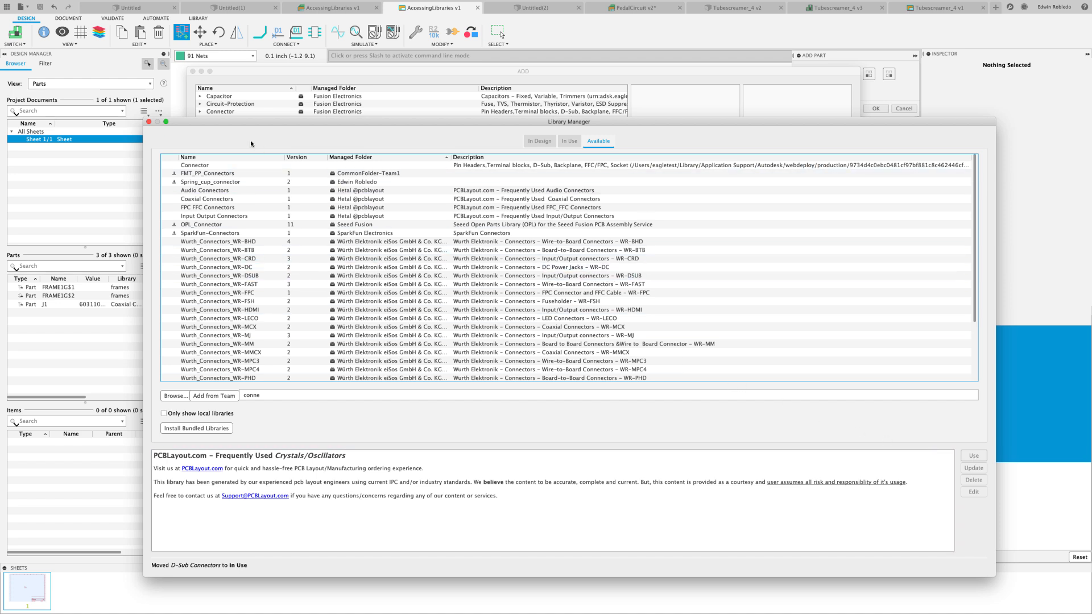
click(148, 122)
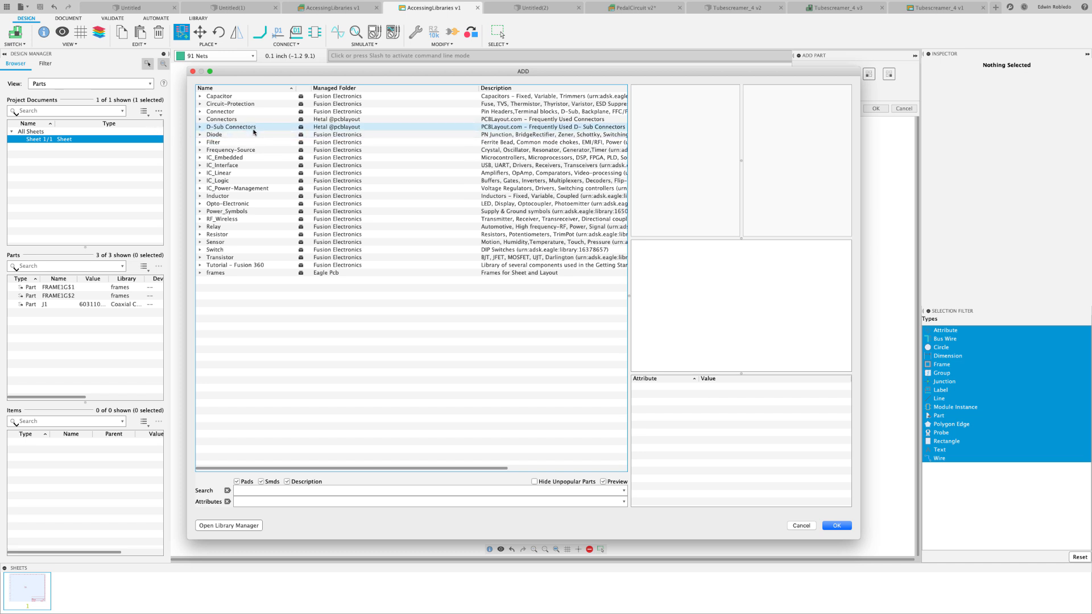
click(200, 128)
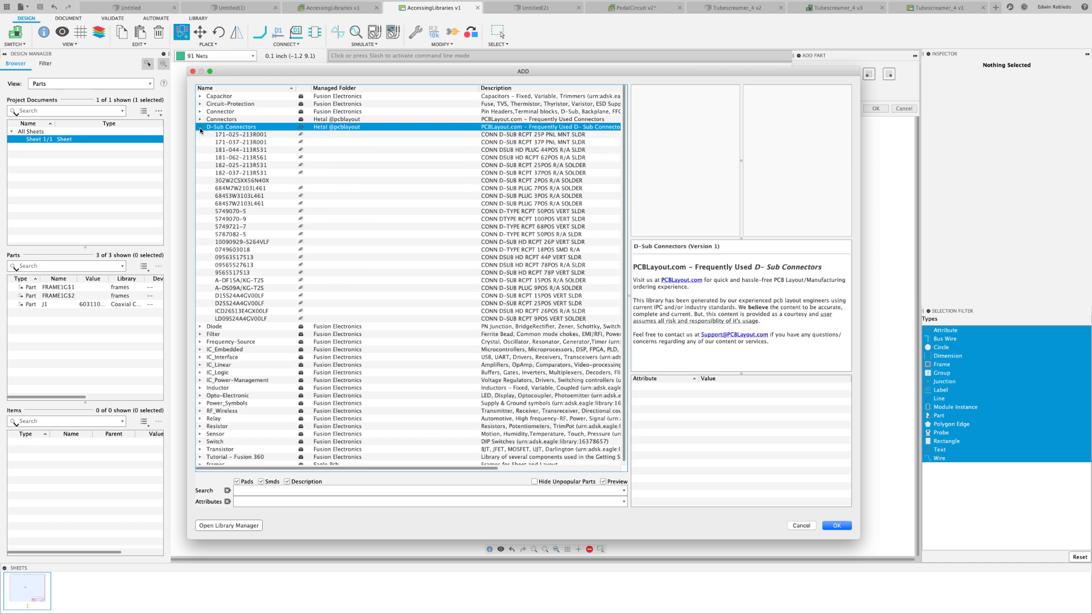
click(393, 192)
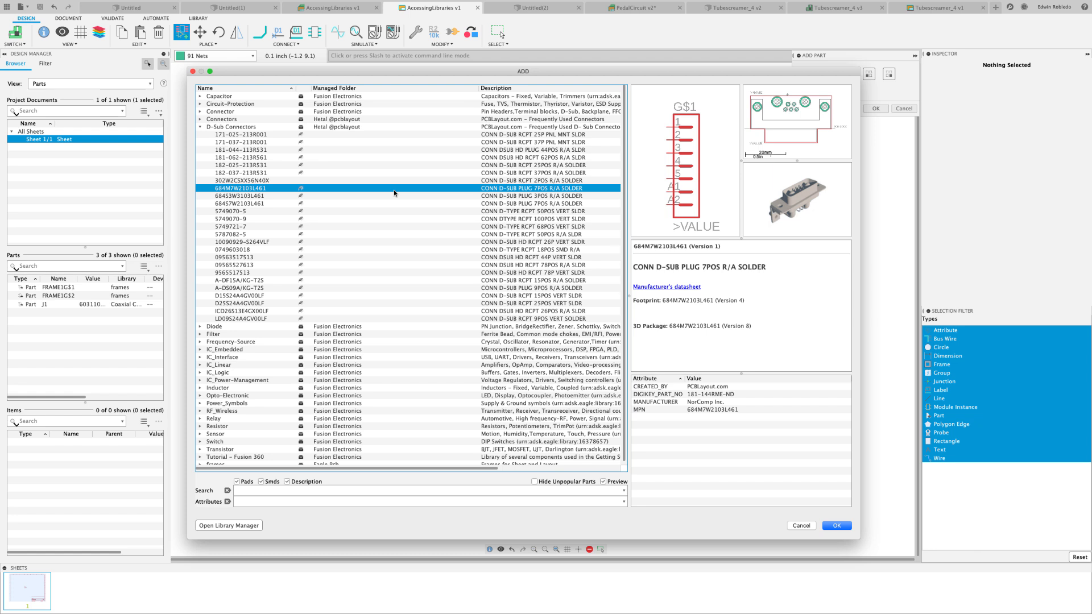
click(304, 212)
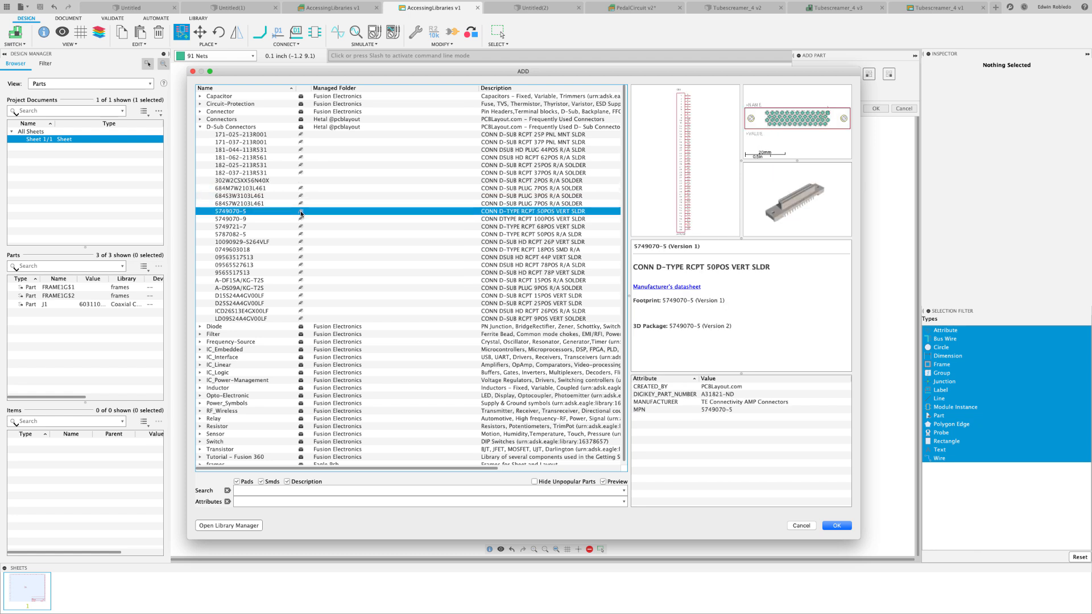
click(264, 259)
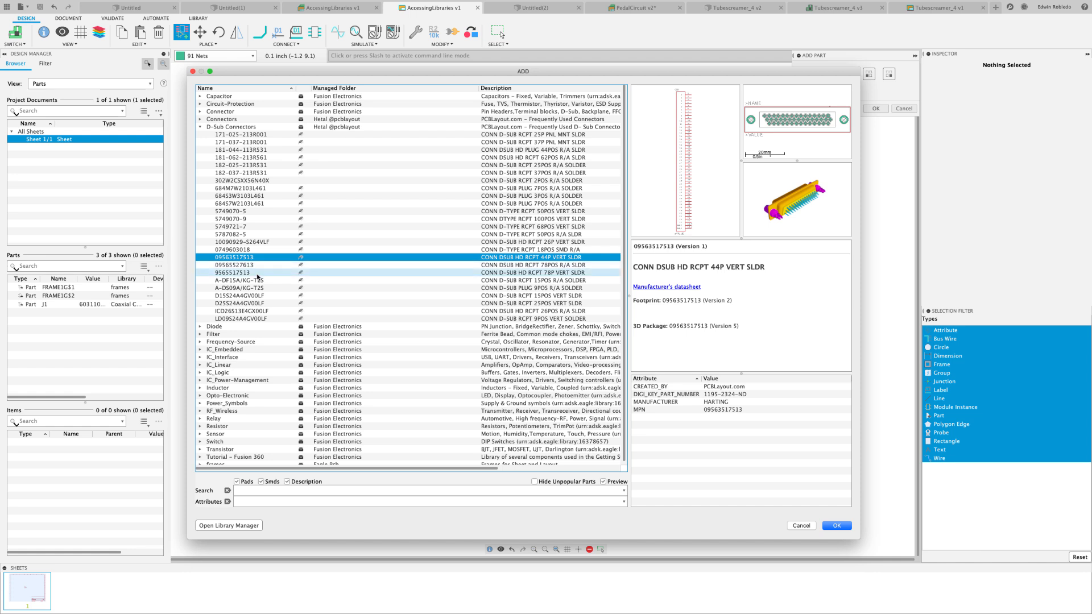
click(257, 273)
Step: Place the A-DS09A/KG-T2S nine-position D-Sub plug on the schematic sheet, to the right of and slightly above the coaxial connector
click(257, 287)
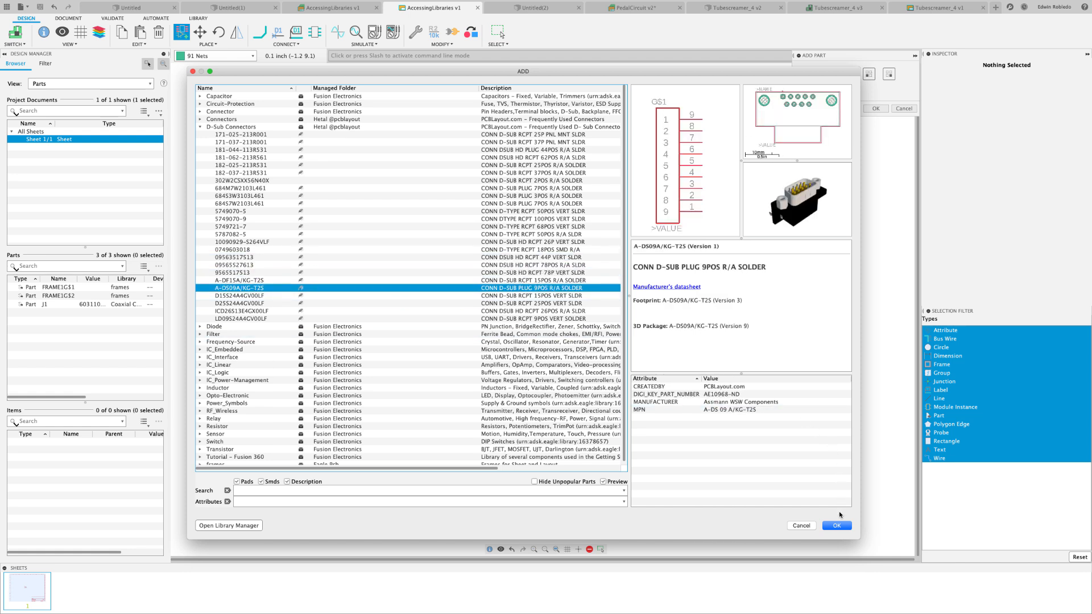
click(837, 525)
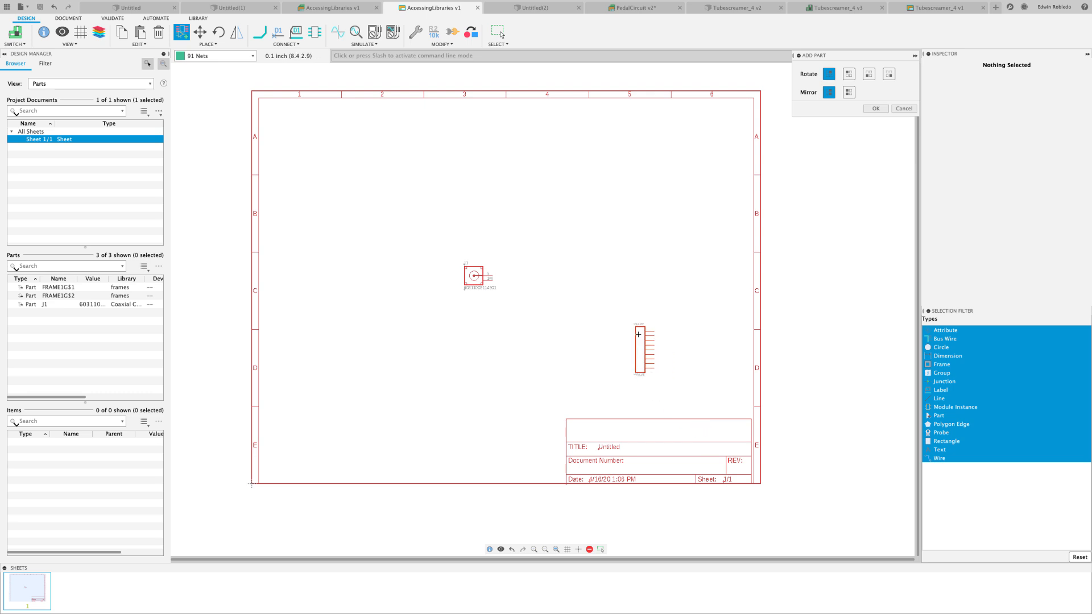
click(634, 251)
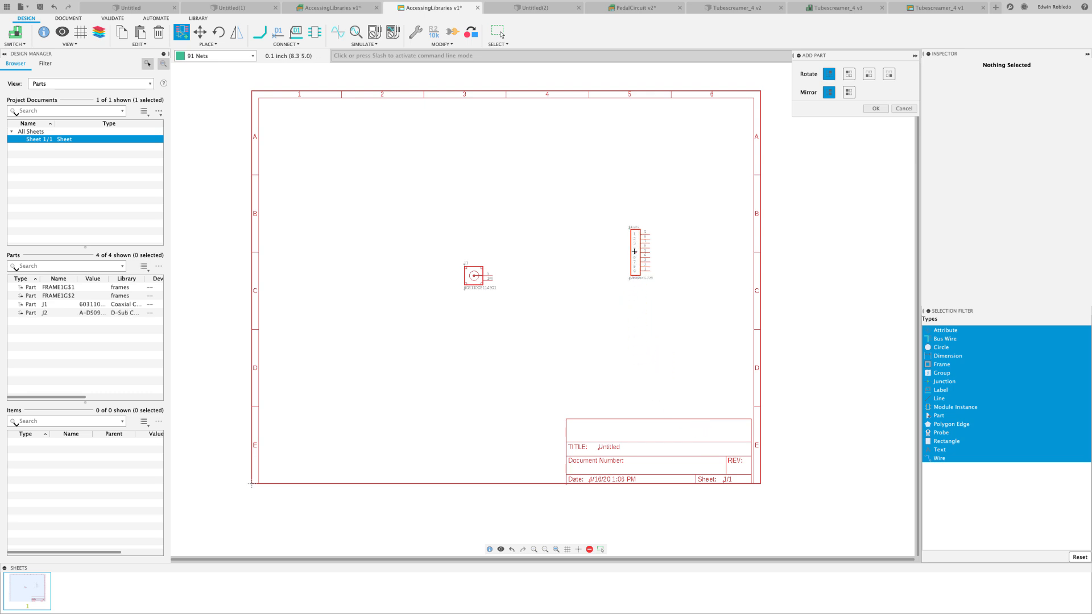
key(Escape)
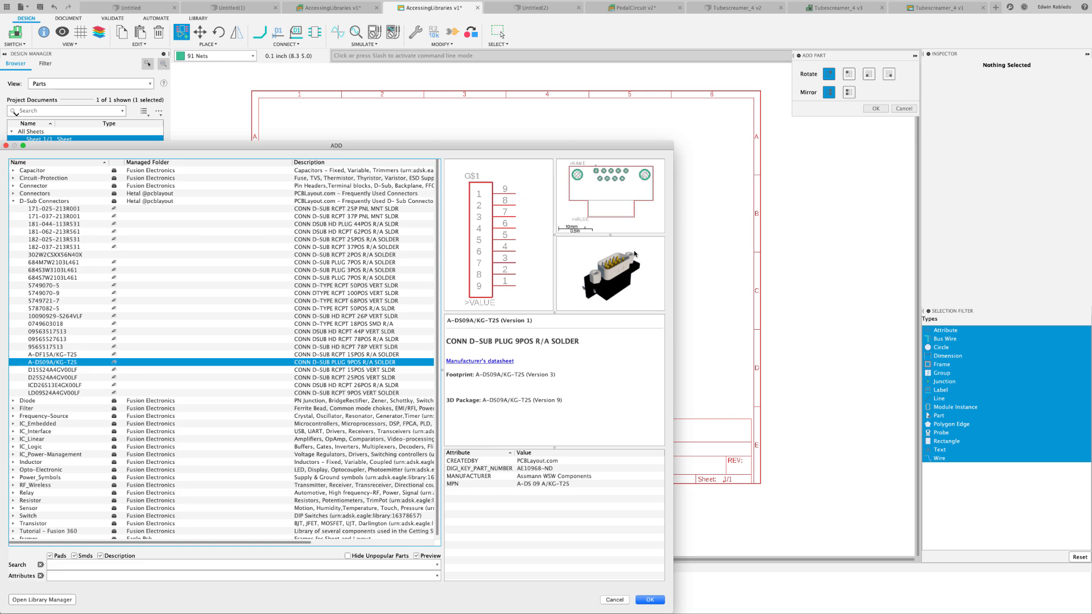